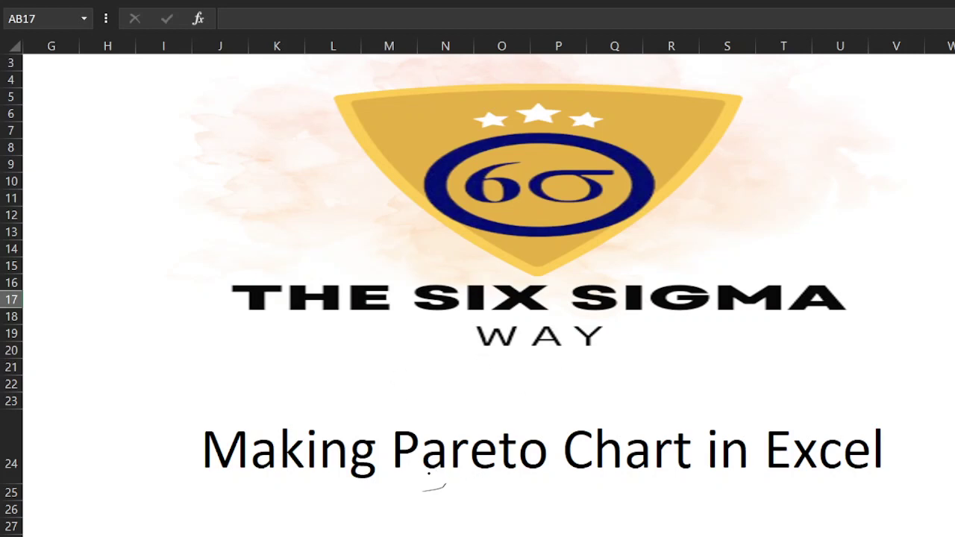
- Underline "Pareto Chart" in the title with ink and handwrite a double-underlined "80-20 rule" below the Pareto principle text
left_click_drag(407, 475, 624, 485)
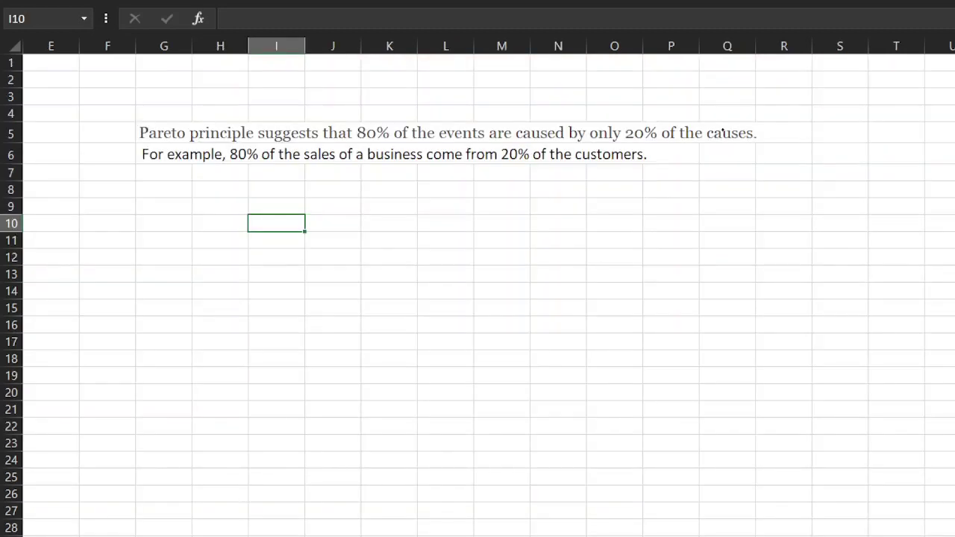
mouse_move(375, 210)
left_mouse_down()
mouse_move(366, 202)
mouse_move(377, 197)
left_mouse_up()
left_click_drag(403, 202, 448, 203)
mouse_move(466, 193)
left_mouse_down()
mouse_move(490, 209)
mouse_move(599, 202)
left_mouse_up()
left_click_drag(498, 235, 541, 231)
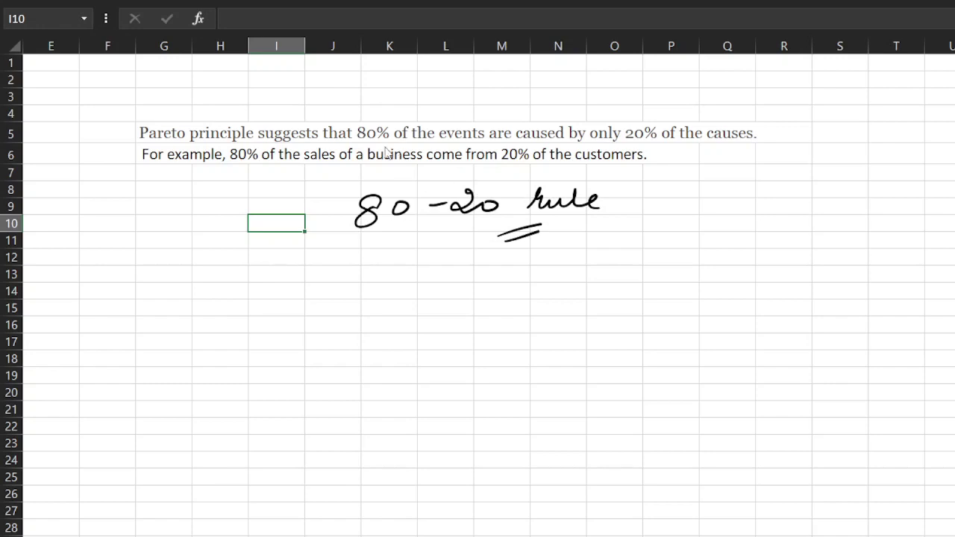
- Underline the 80% and 20% phrases and "business" in ink across both Pareto principle sentences, bracketing "20% of the customers"
left_click_drag(362, 140, 438, 143)
left_click_drag(628, 140, 749, 147)
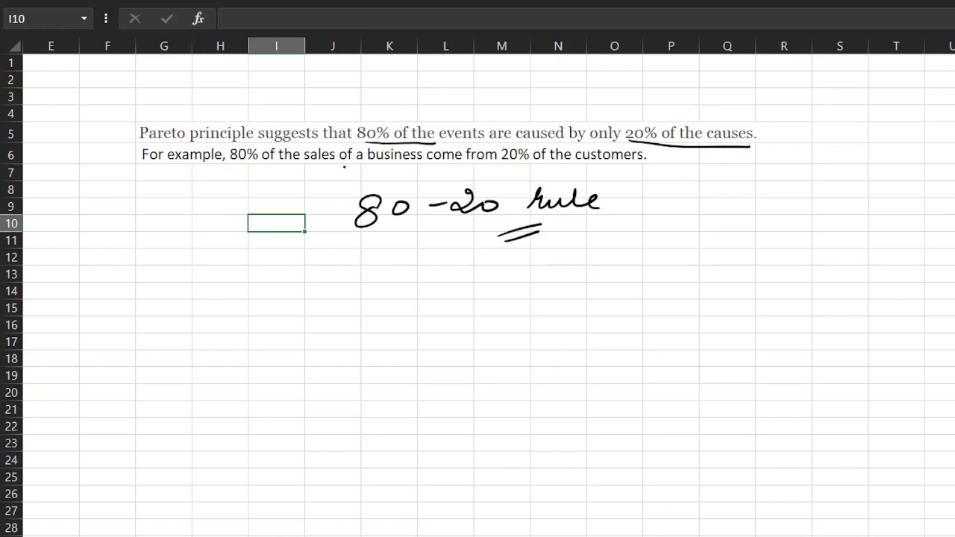
left_click_drag(239, 167, 396, 170)
mouse_move(503, 163)
left_mouse_down()
mouse_move(652, 172)
mouse_move(655, 158)
left_mouse_up()
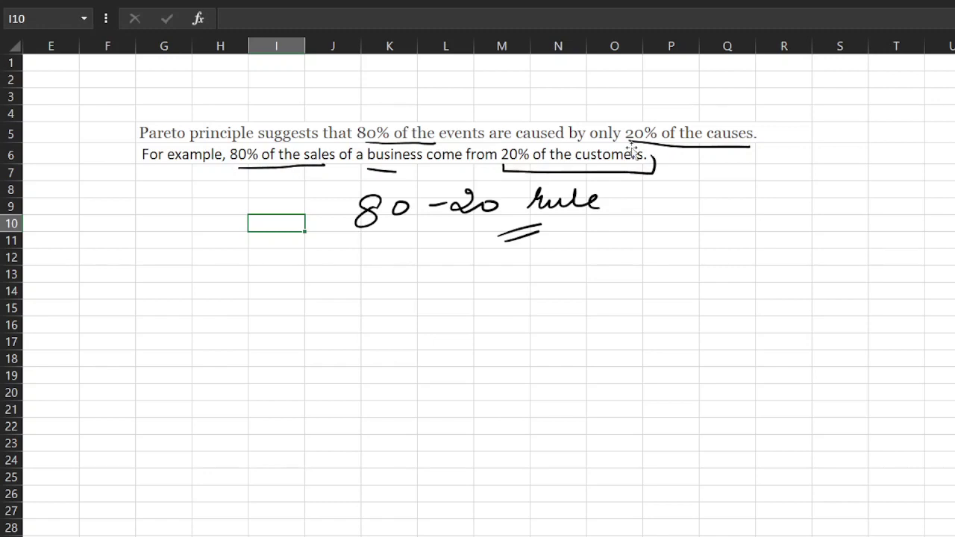
key("Escape")
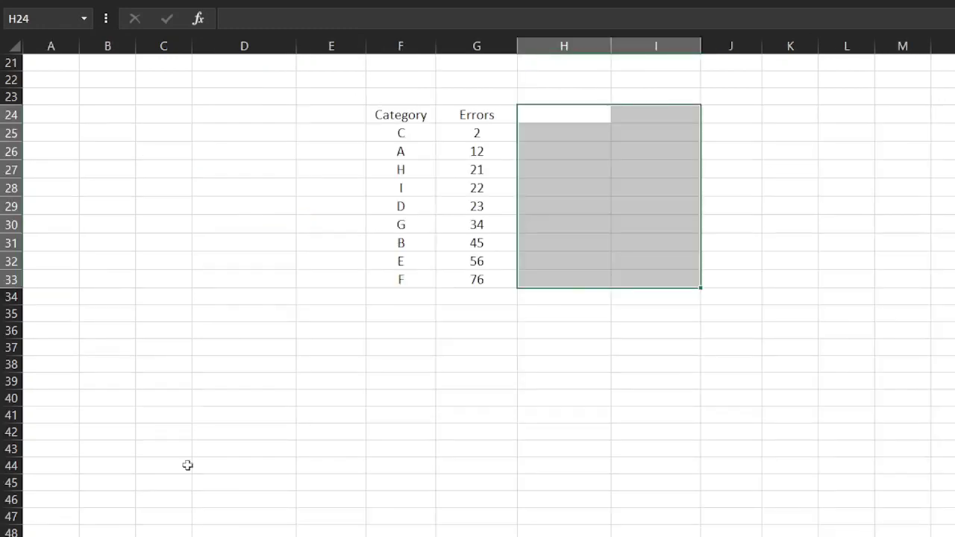
- Draw an ink bracket beside the category rows 25 to 33, with small arrows pointing at the first two categories
left_click(412, 261)
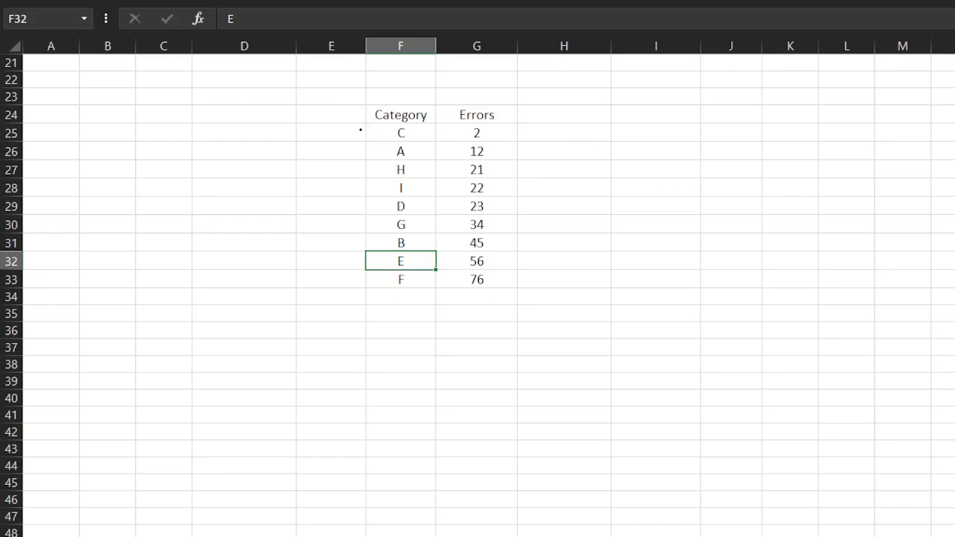
mouse_move(340, 123)
left_mouse_down()
mouse_move(335, 273)
mouse_move(359, 289)
left_mouse_up()
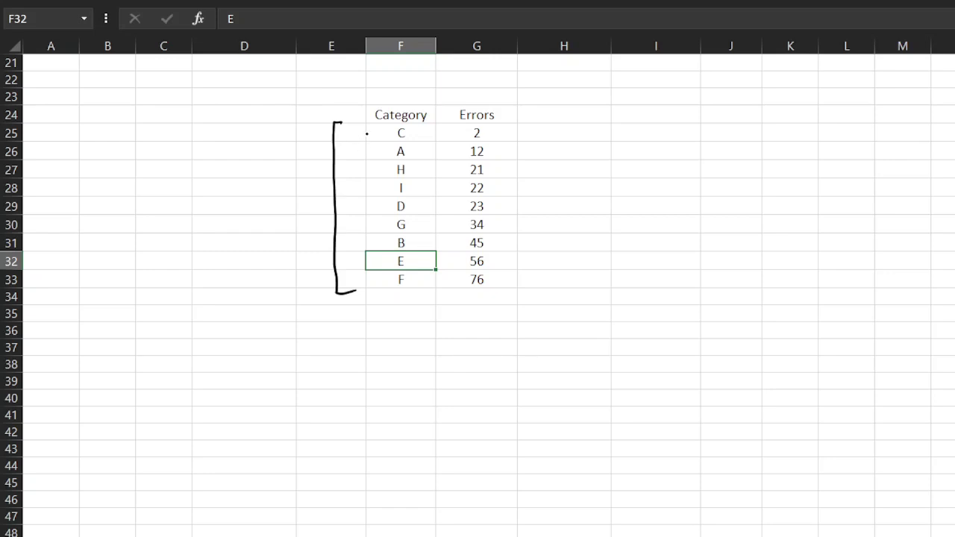
mouse_move(351, 135)
left_mouse_down()
mouse_move(366, 135)
mouse_move(360, 157)
left_mouse_up()
left_click_drag(524, 133, 539, 128)
mouse_move(527, 136)
left_mouse_down()
mouse_move(541, 132)
mouse_move(533, 147)
left_mouse_up()
mouse_move(526, 154)
left_mouse_down()
mouse_move(534, 154)
mouse_move(528, 269)
mouse_move(532, 259)
left_mouse_up()
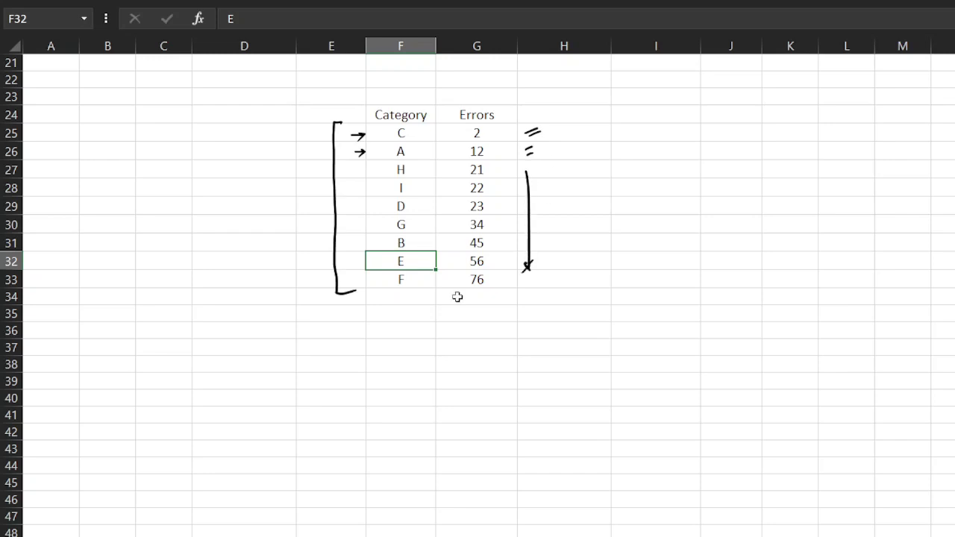
left_click(529, 210)
key("Delete")
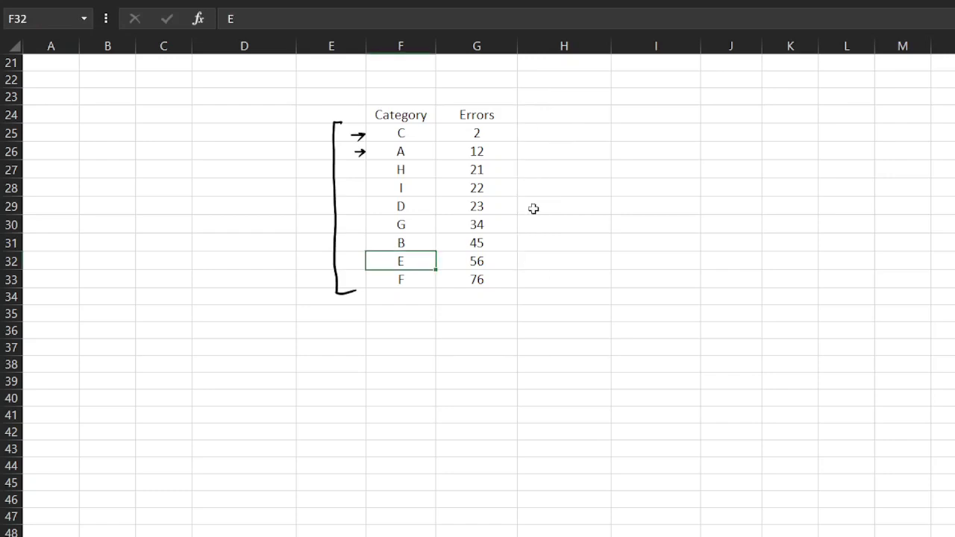
- Add filters to the Category and Errors headers and sort the table by Errors from largest to smallest
left_click(412, 120)
key("shift+Right")
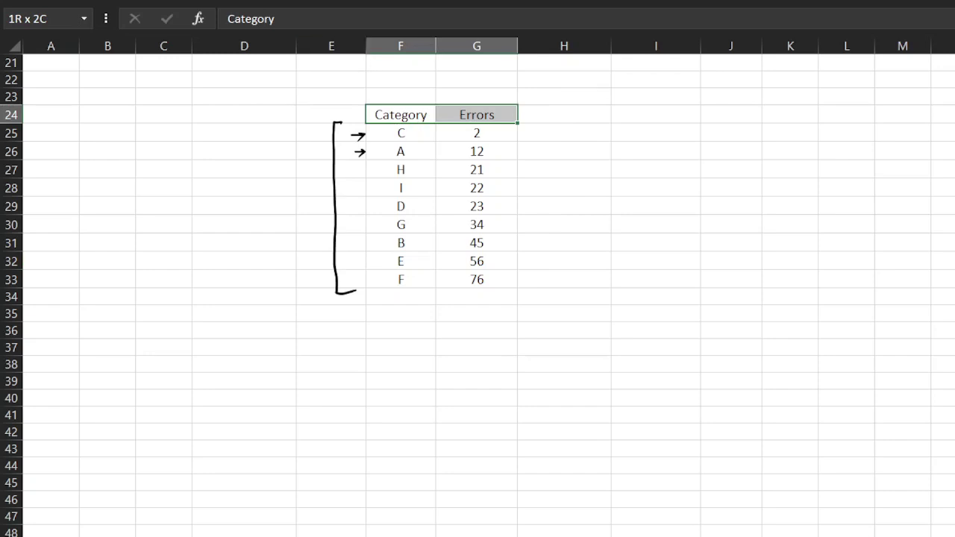
key("ctrl+shift+l")
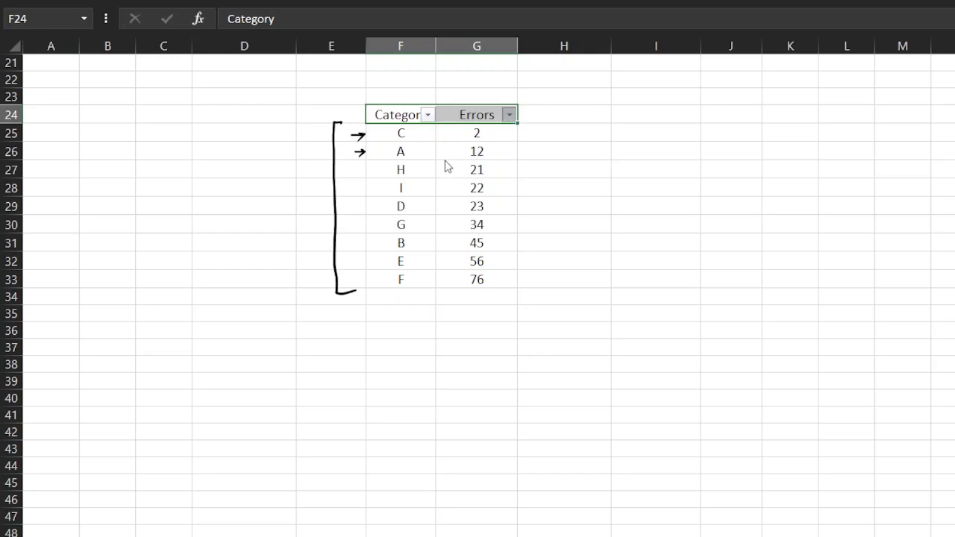
left_click(582, 181)
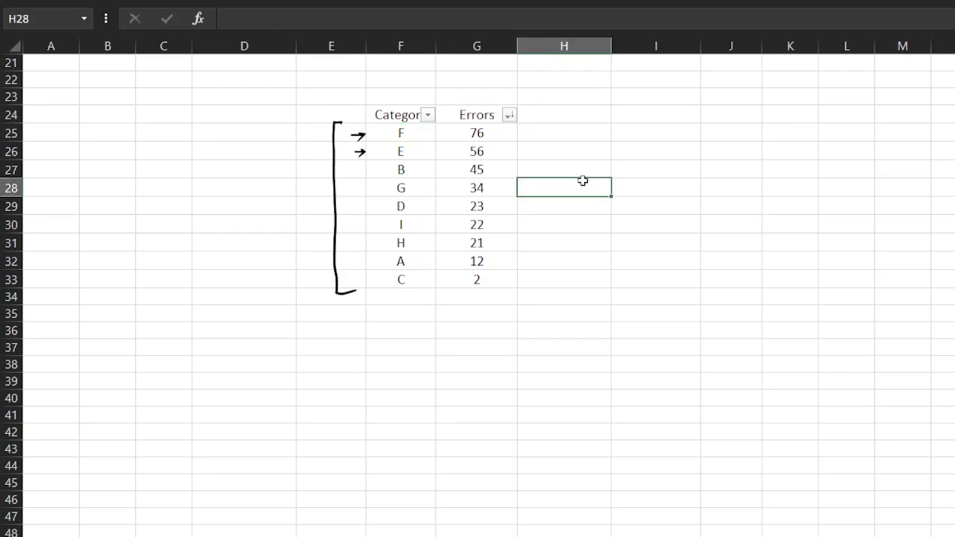
- Remove the filters from the Category and Errors headers
left_click(486, 122)
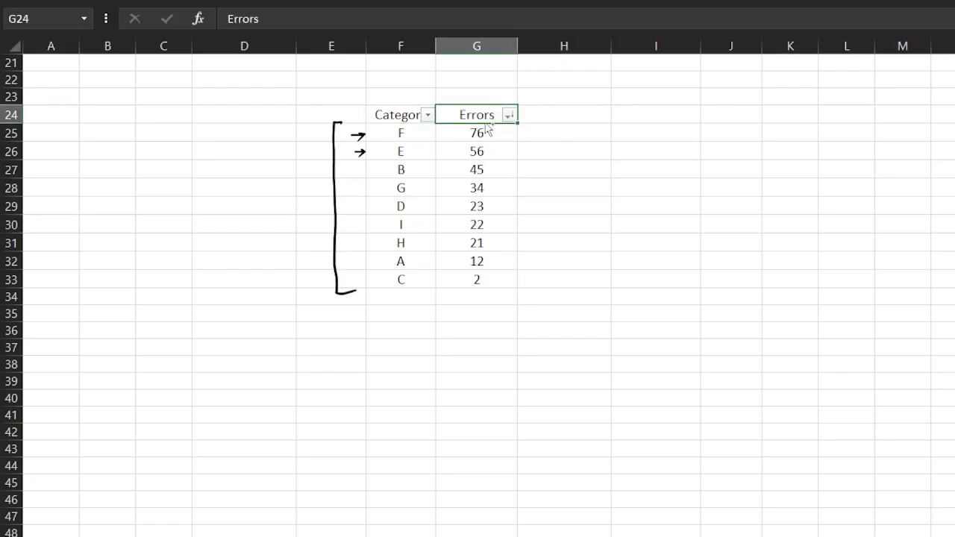
key("shift+Left")
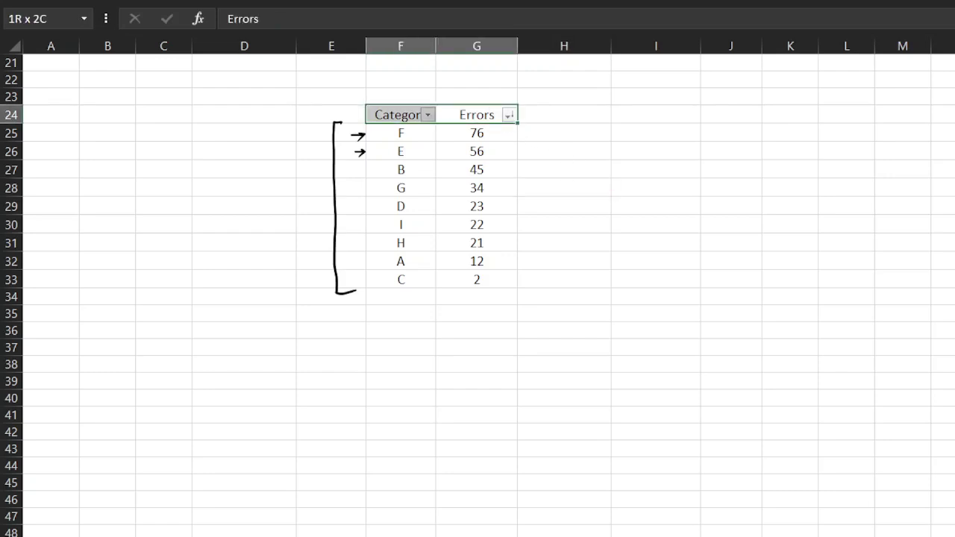
key("ctrl+shift+l")
- Enter the header CS in H24 and start the cumulative sum in H25 with =G25
left_click(603, 117)
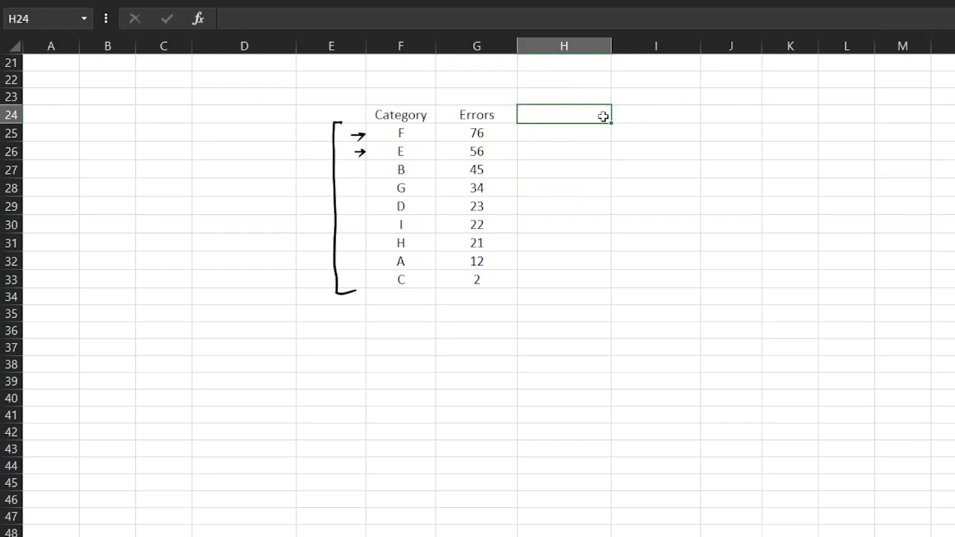
type("CS")
key("Return")
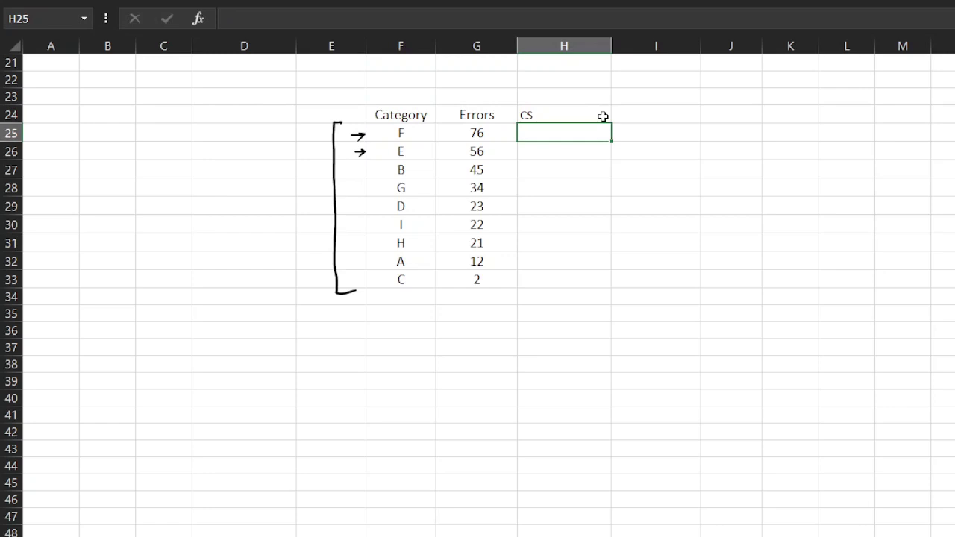
type("=")
key("Left")
key("Return")
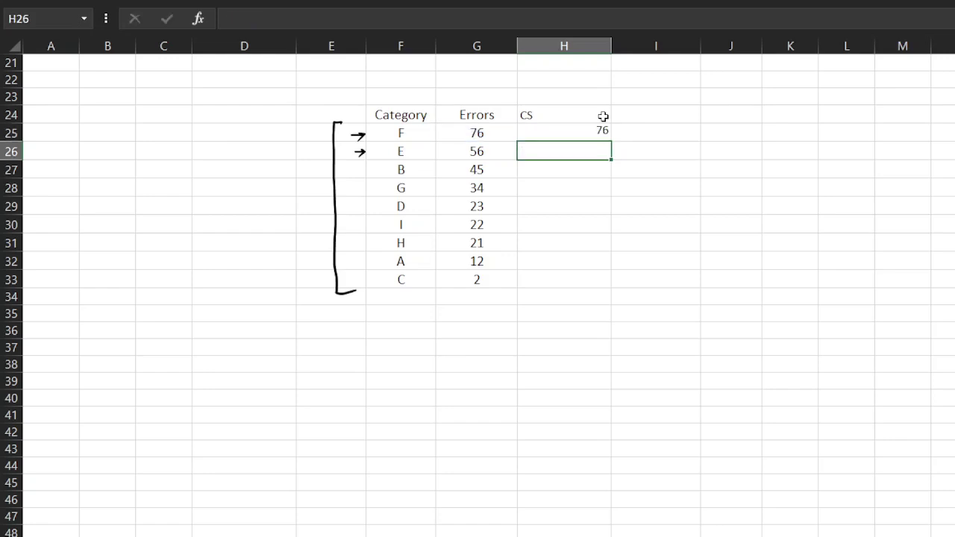
- Enter =G26+H25 in H26 to add the second category's errors to the running total
type("=")
key("Left")
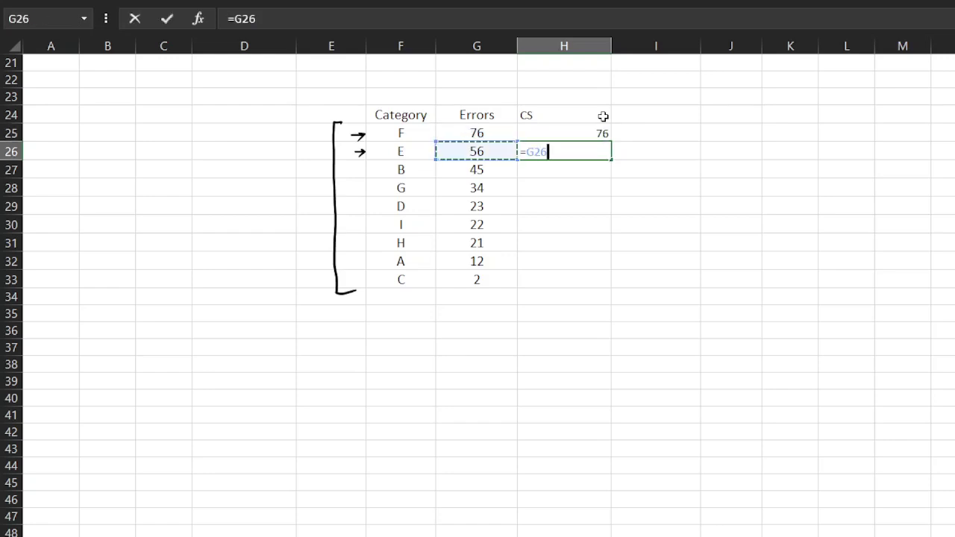
type("+")
key("Up")
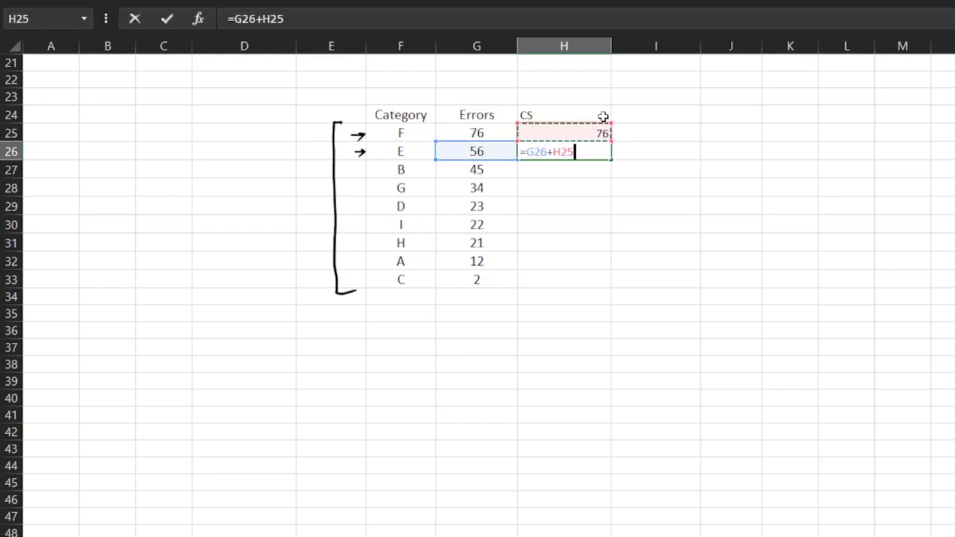
key("Return")
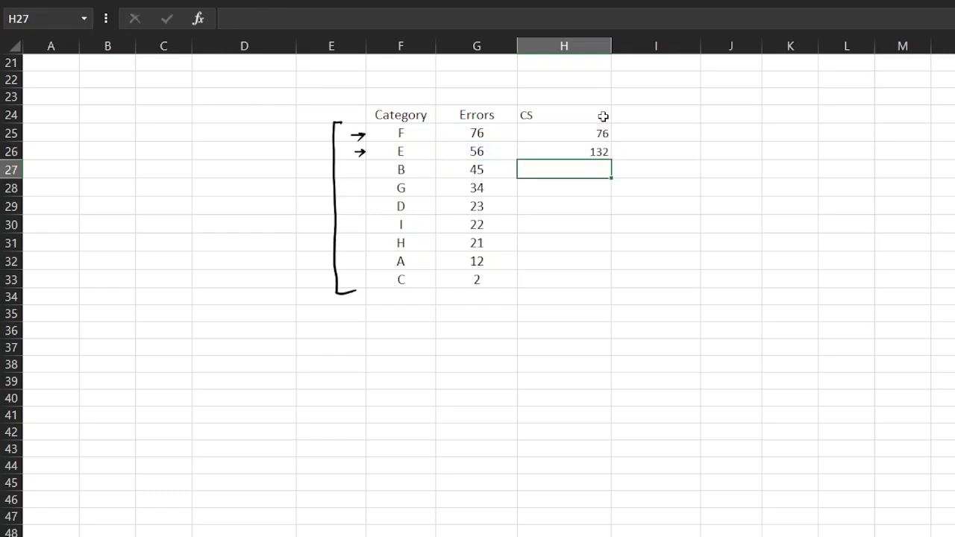
- Fill the cumulative sum formula from H26 down to H33
key("Left")
key("ctrl+Down")
key("Right")
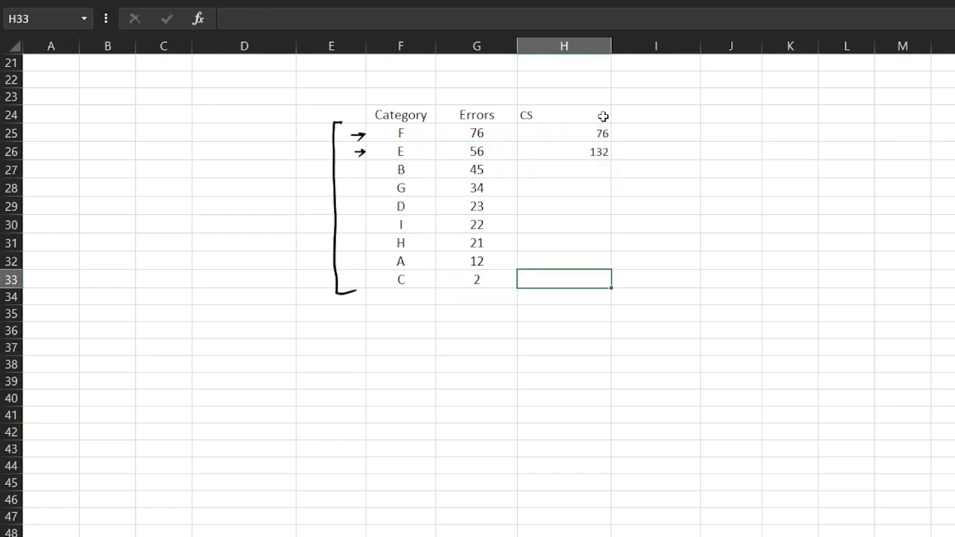
key("ctrl+shift+Up")
key("ctrl+d")
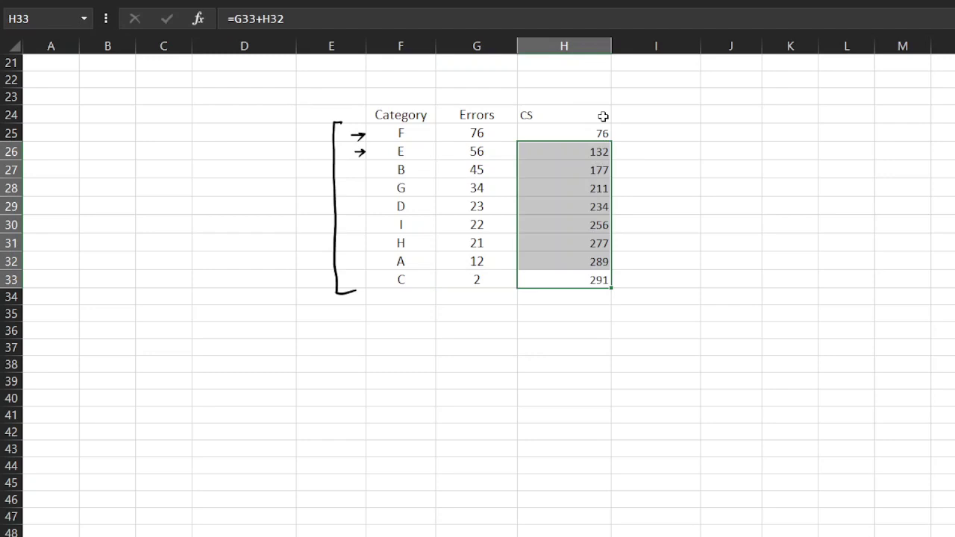
key("Down")
key("Up")
key("Right")
key("Left")
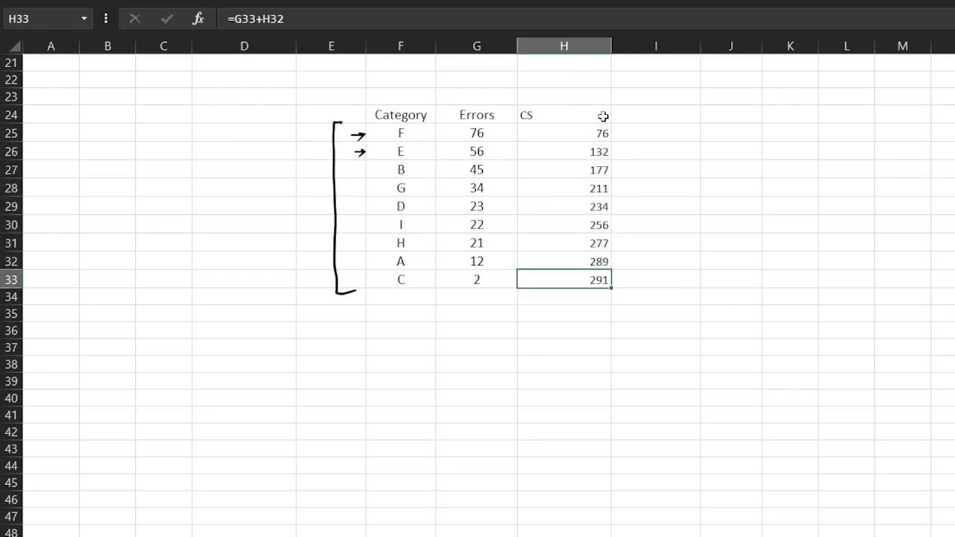
- Enter the header CP in I24 and the cumulative percentage formula =H25/H33 in I25
key("ctrl+Up")
key("Right")
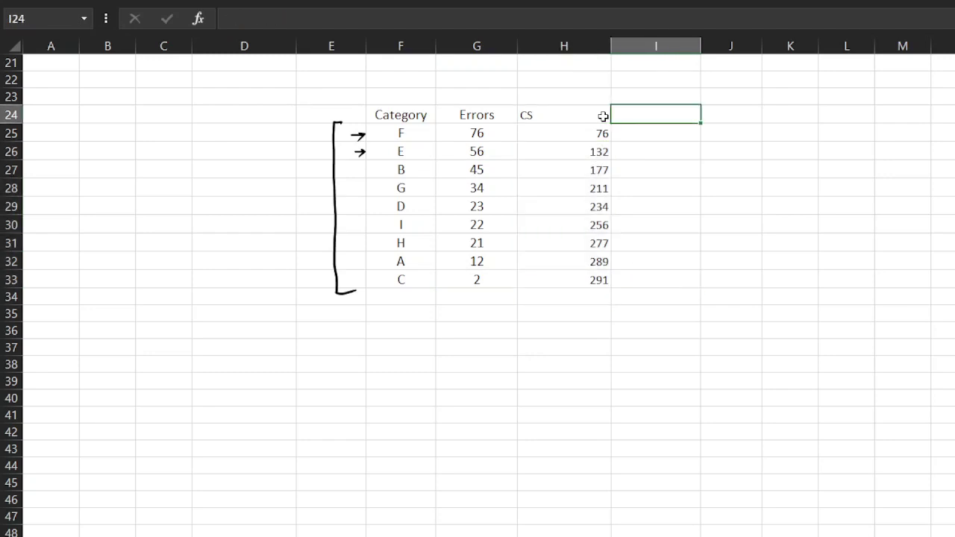
type("CP")
key("Return")
type("=")
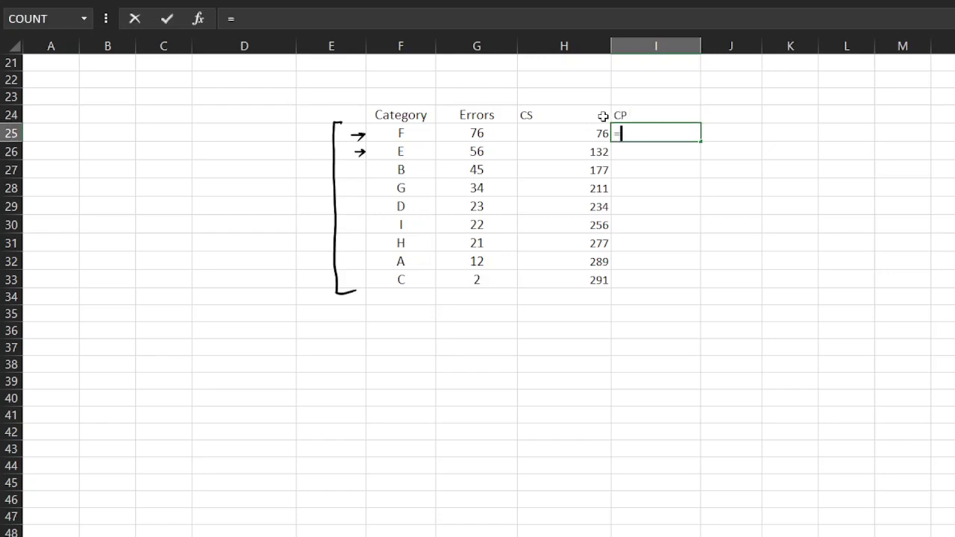
key("Left")
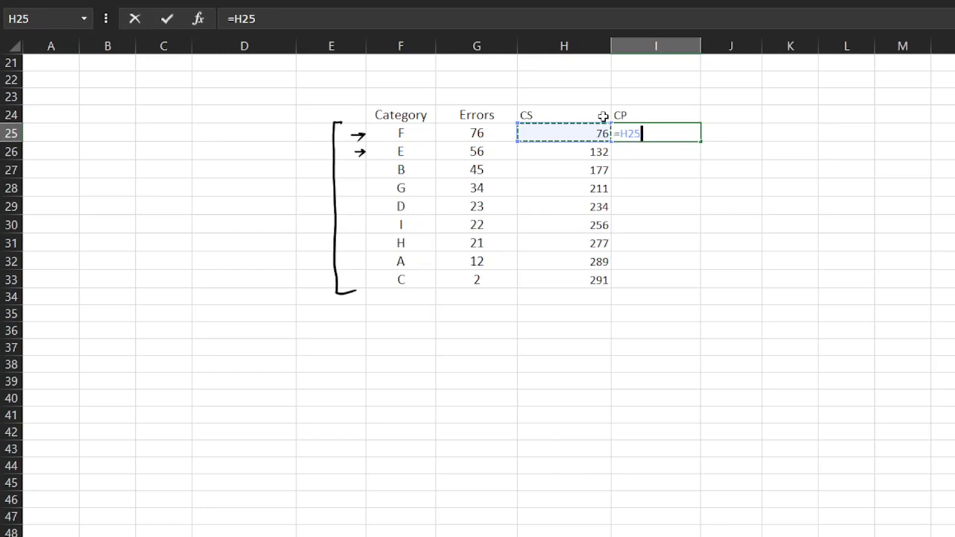
type("/")
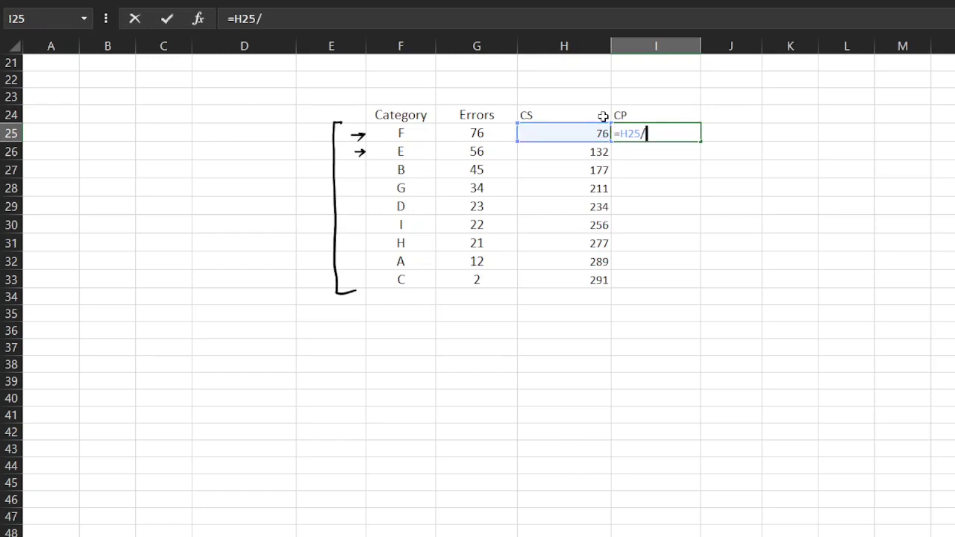
key("Down")
key("Down")
key("Down")
key("Down")
key("Down")
key("Down")
key("Down")
key("Down")
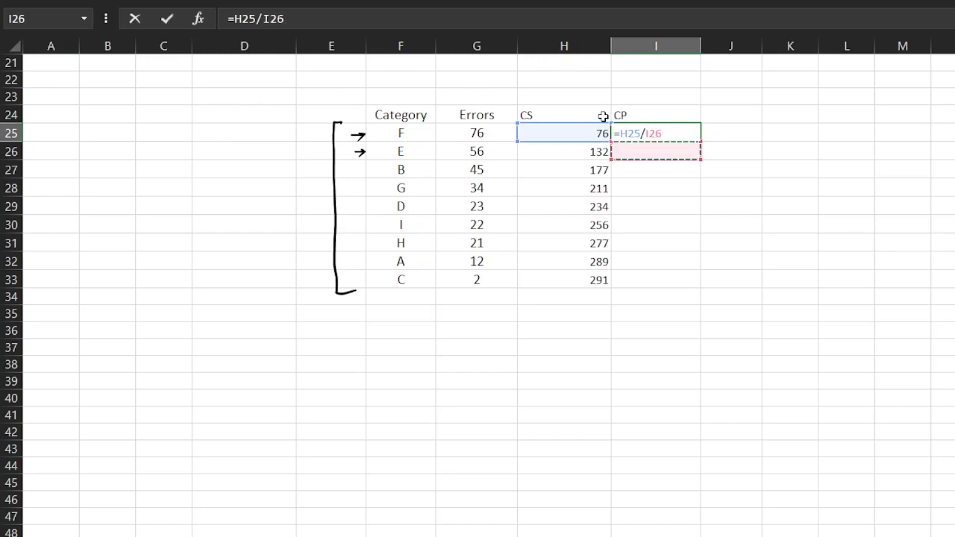
key("Left")
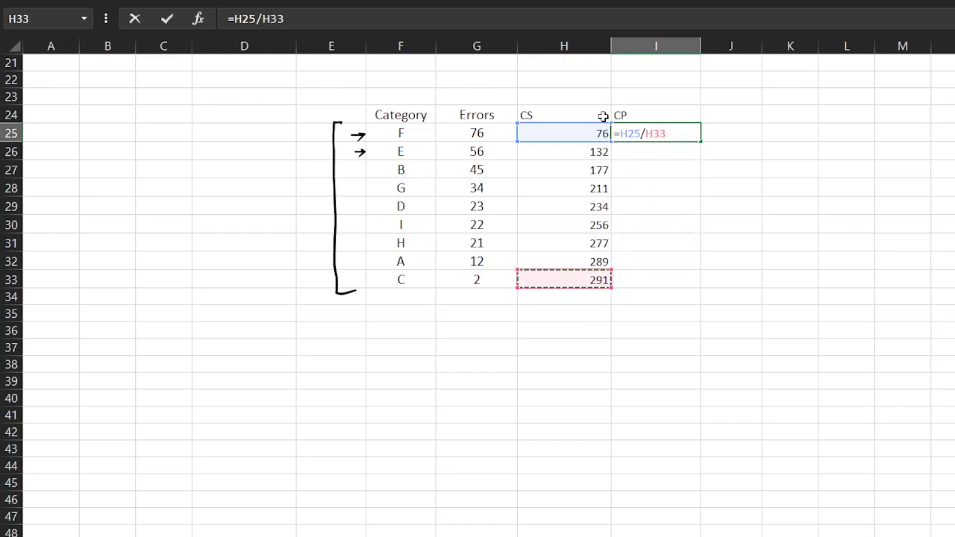
key("Return")
key("Up")
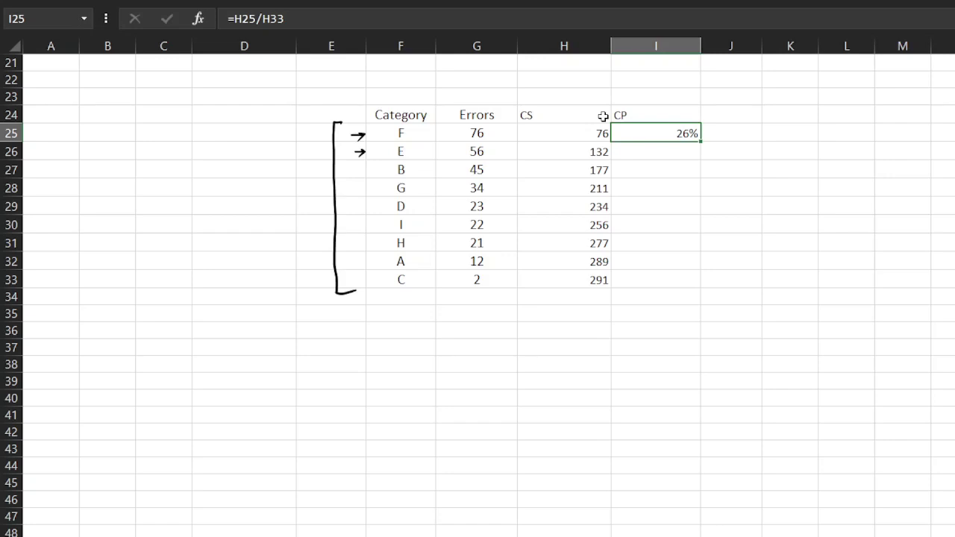
- Make the divisor in I25 absolute so that the formula reads =H25/$H$33
key("F2")
key("Left")
key("Left")
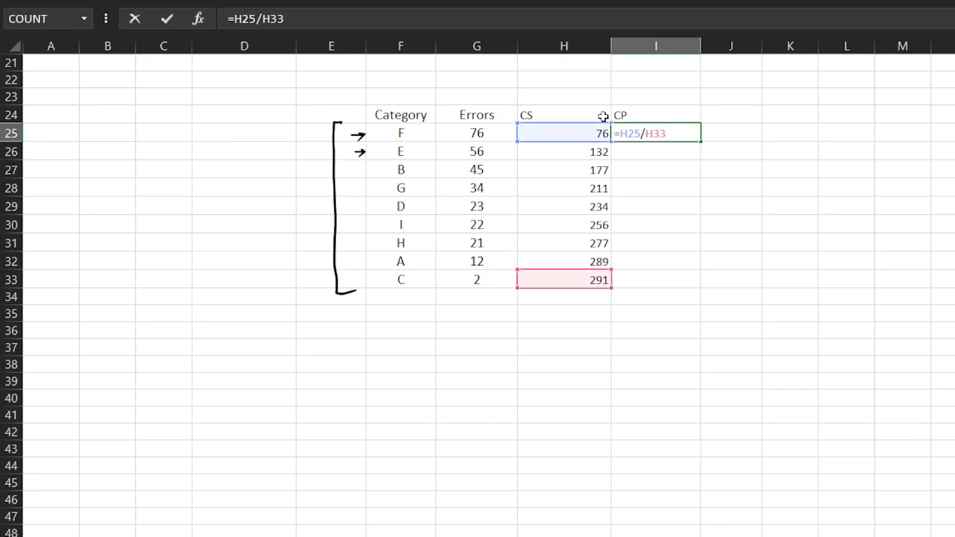
type("$")
key("Right")
type("$")
key("Return")
- Fill the cumulative percentage formula from I25 down to I33
key("Up")
key("Left")
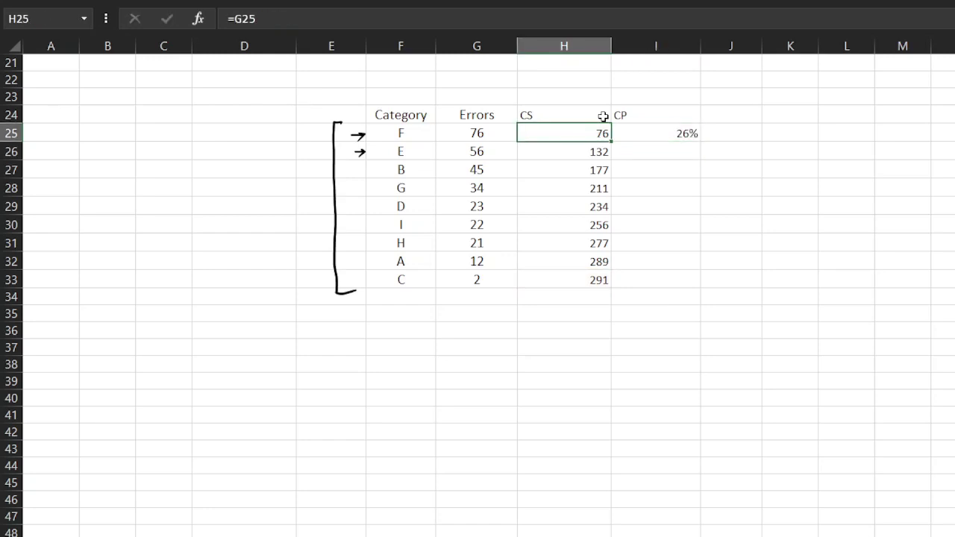
key("ctrl+Down")
key("Right")
key("ctrl+shift+Up")
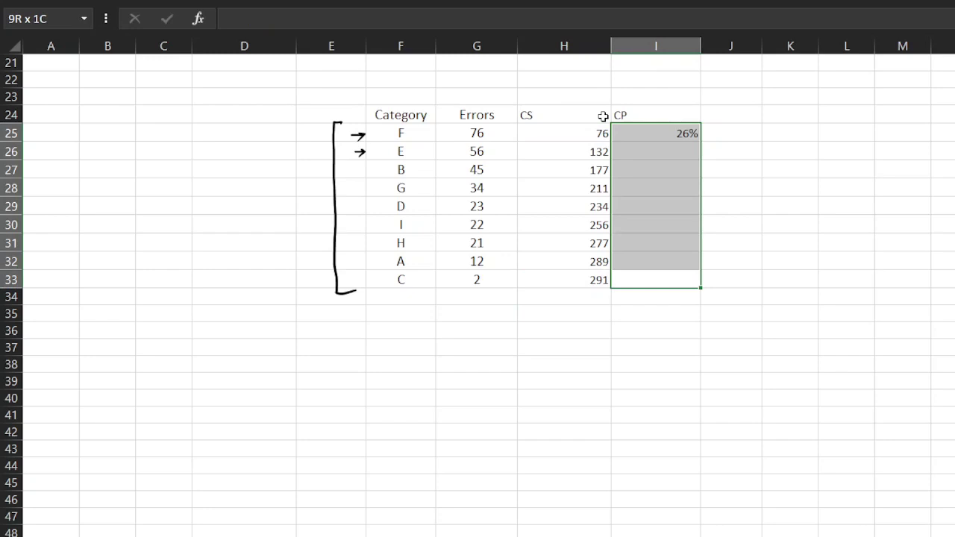
key("ctrl+d")
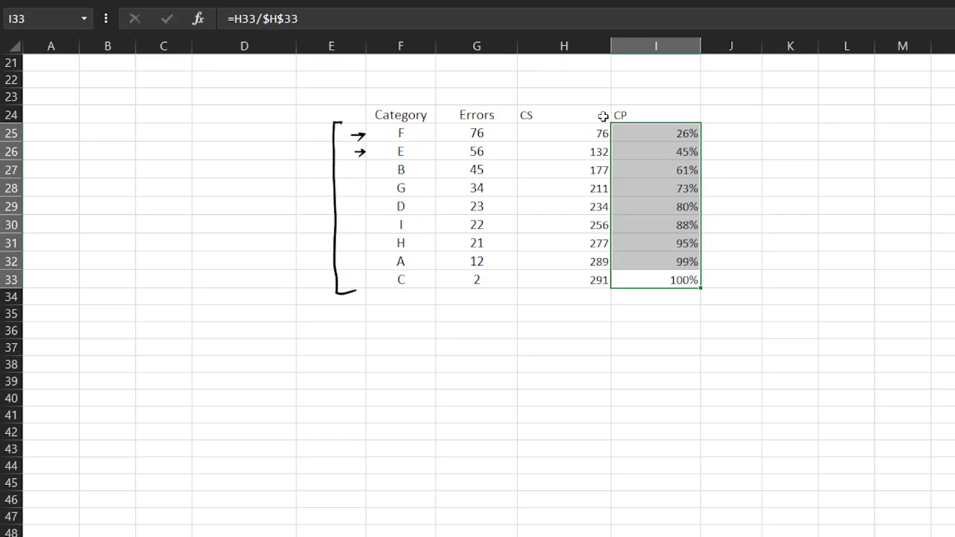
left_click(684, 273)
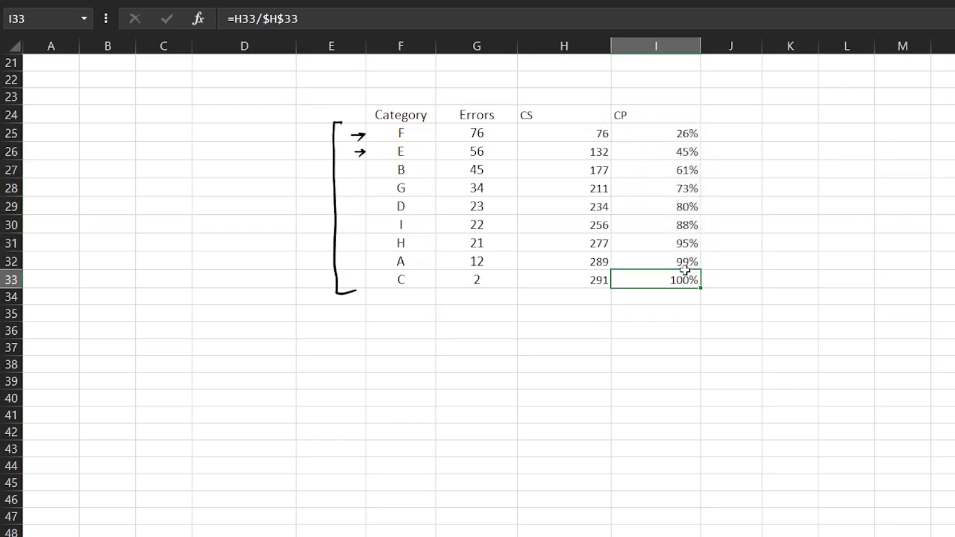
- Insert a combo chart from F24:G33 and I24:I33, with Errors as columns and CP as a line on a secondary axis
left_click(409, 119)
key("shift+Right")
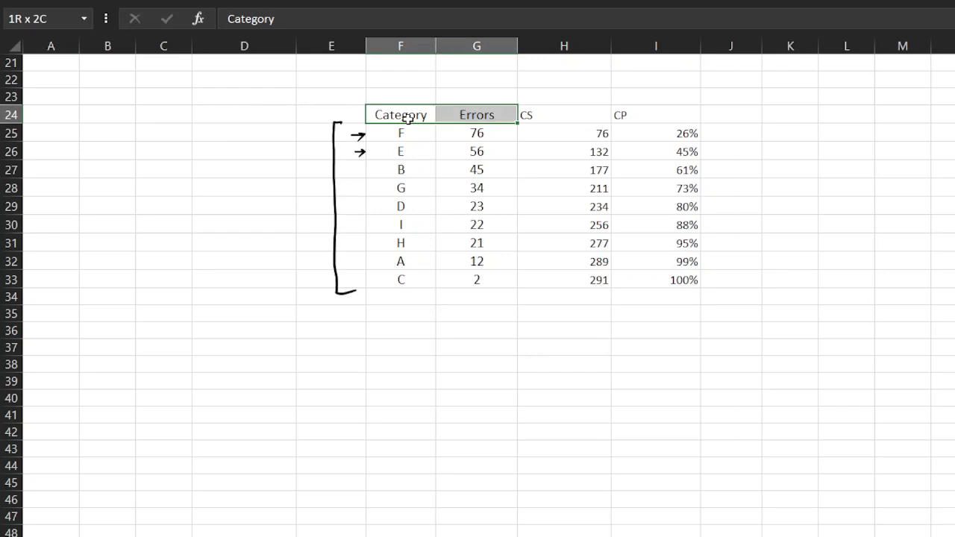
key("ctrl+shift+Down")
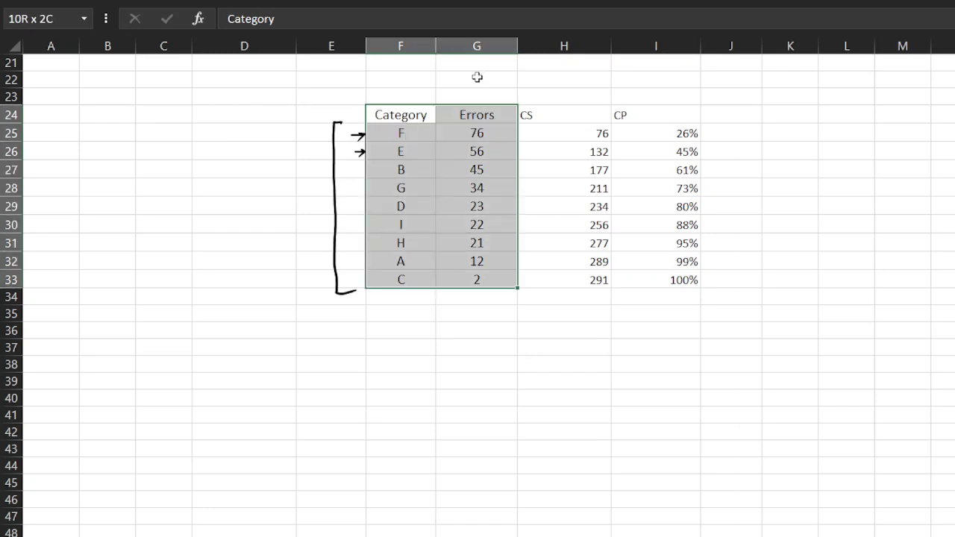
left_click(656, 119, "ctrl")
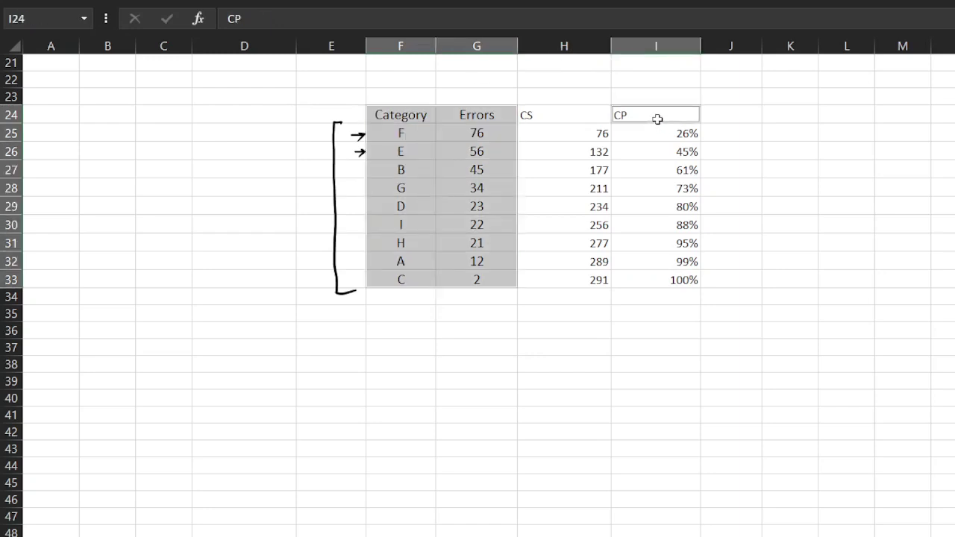
key("ctrl+shift+Down")
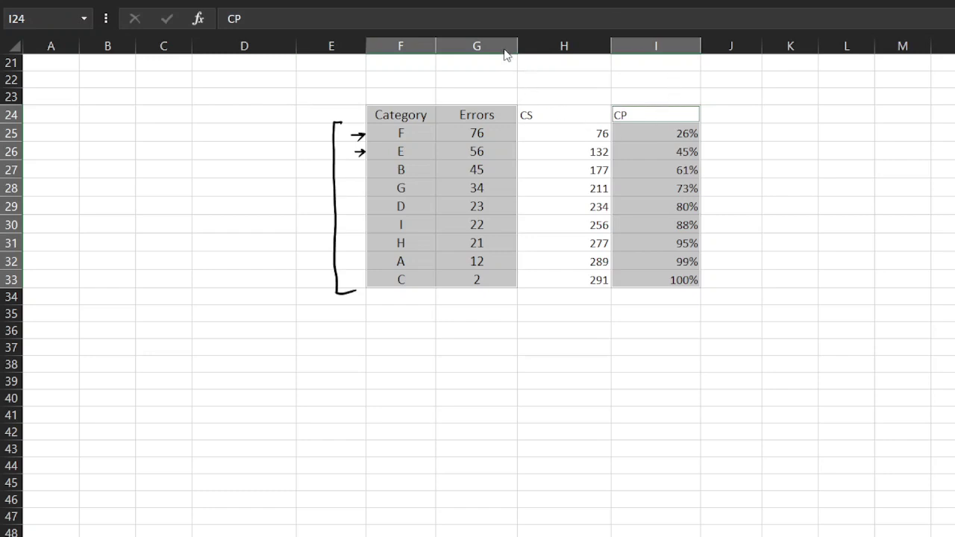
left_click(841, 460)
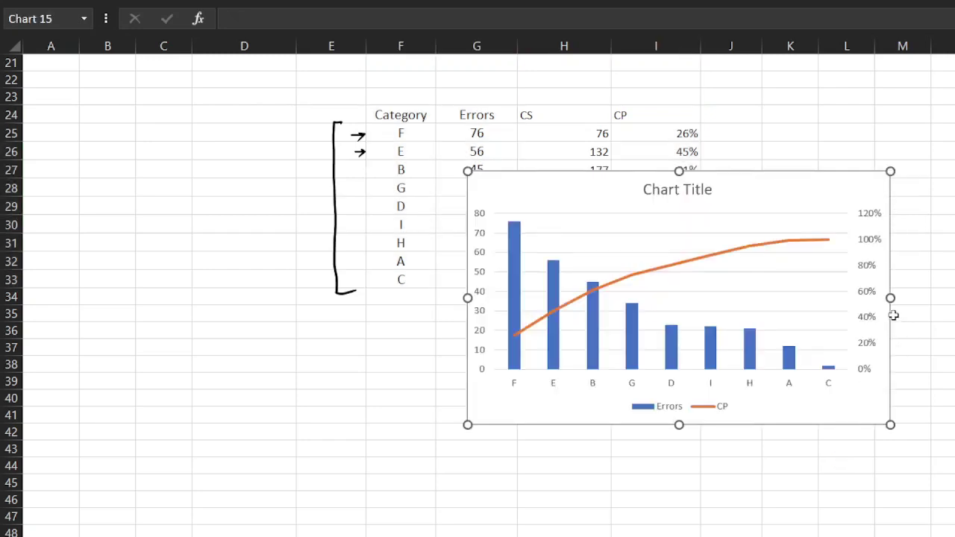
- Widen the chart and move it to cover columns D to L from row 30, and hand-draw a vertical ink line along the F bar
left_click_drag(891, 299, 954, 298)
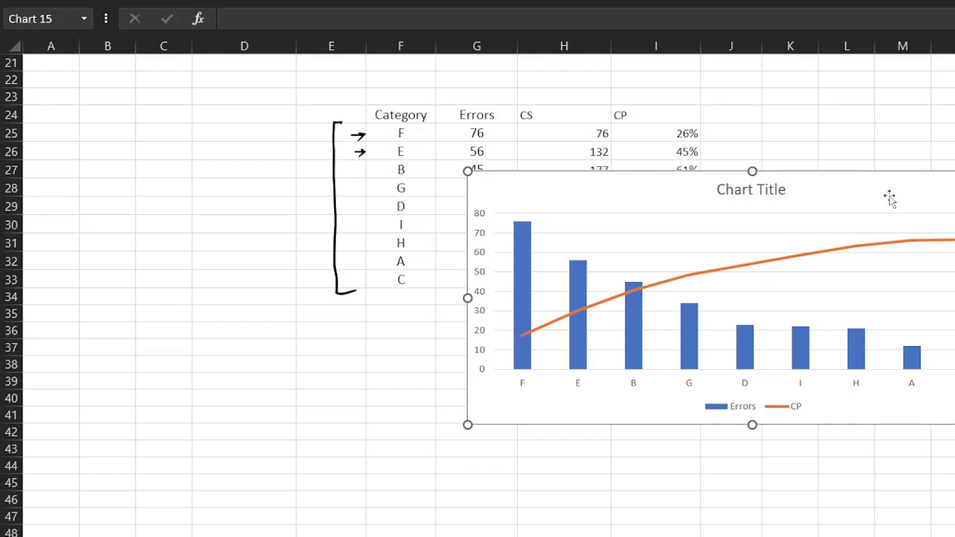
left_click_drag(891, 194, 687, 246)
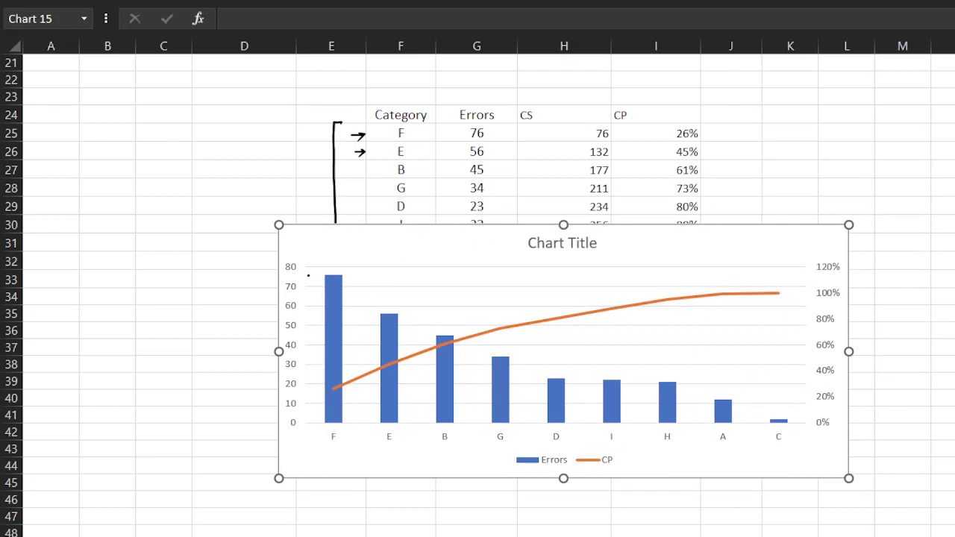
left_click_drag(308, 275, 322, 429)
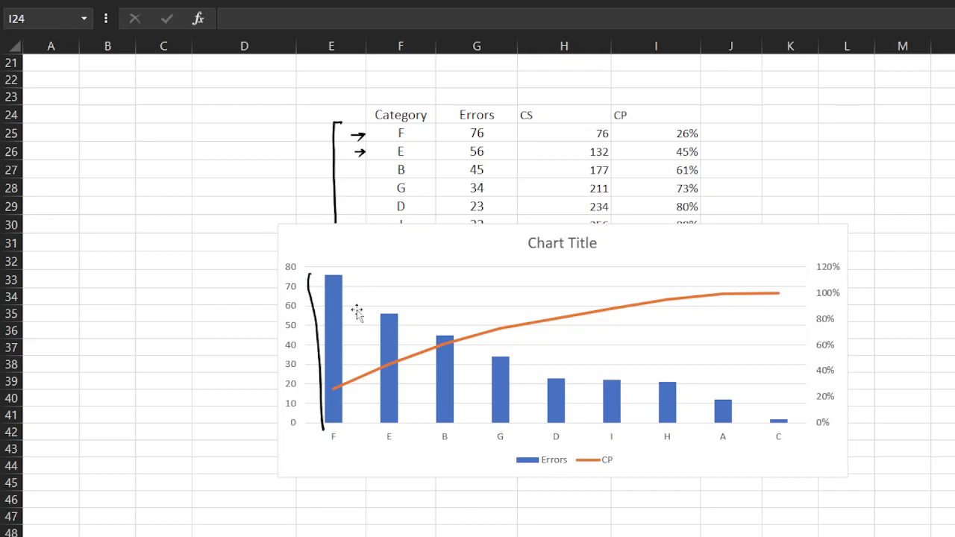
- Add data labels to the CP line and deselect the chart
left_click(588, 320)
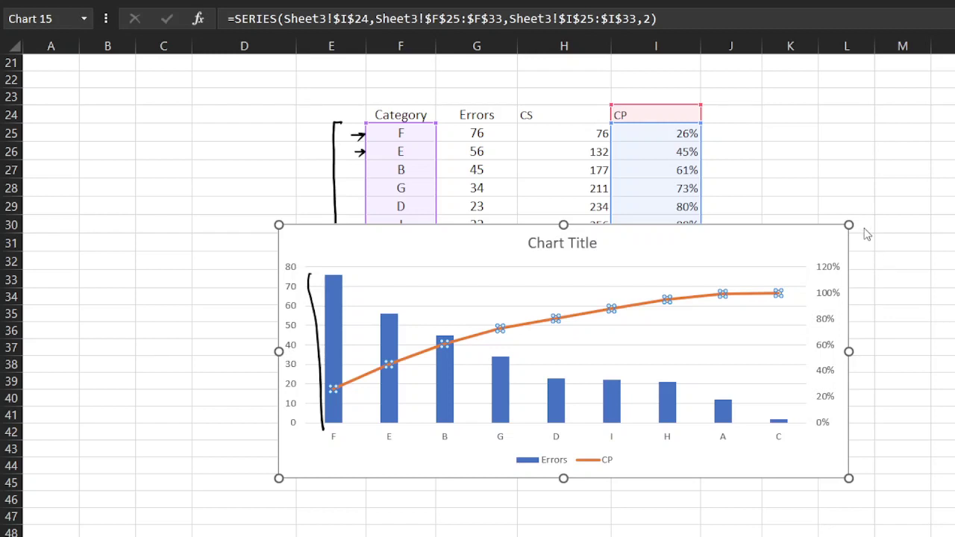
left_click(914, 312)
left_click(954, 364)
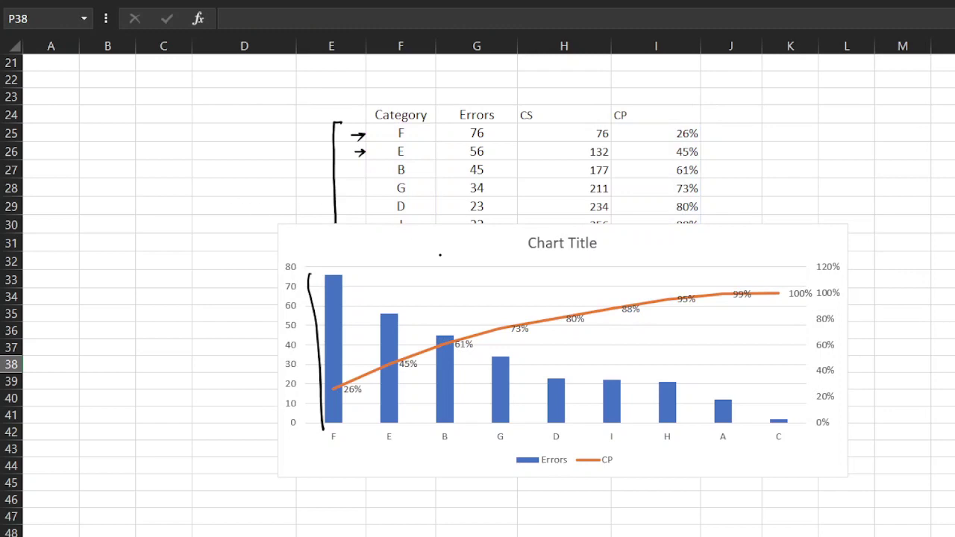
- Hand-draw an ink outline around the bars for categories F, E, B, G and D, up to the 80% point
left_click_drag(568, 315, 566, 334)
left_click_drag(569, 346, 570, 352)
mouse_move(577, 433)
left_mouse_down()
mouse_move(517, 449)
mouse_move(336, 449)
mouse_move(318, 387)
mouse_move(312, 292)
mouse_move(344, 260)
mouse_move(552, 265)
mouse_move(565, 340)
left_mouse_up()
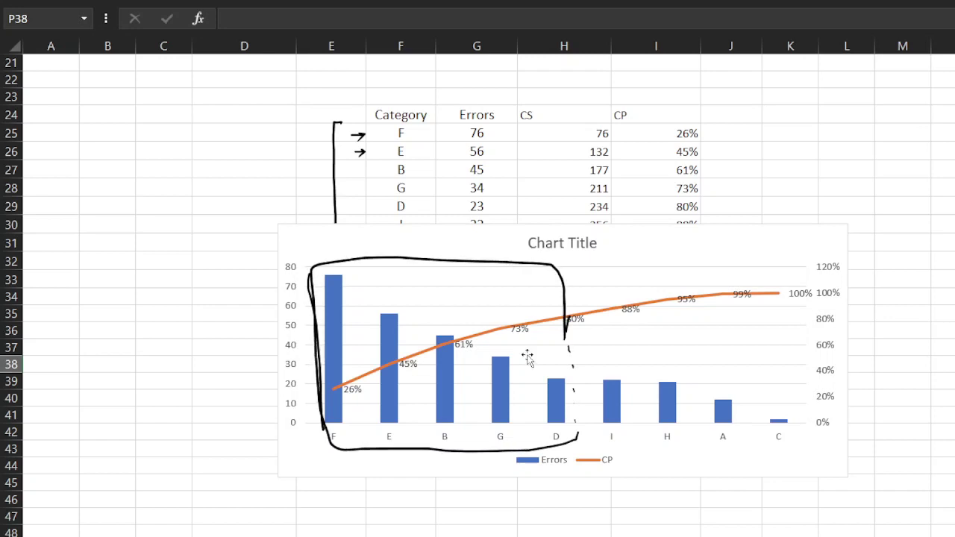